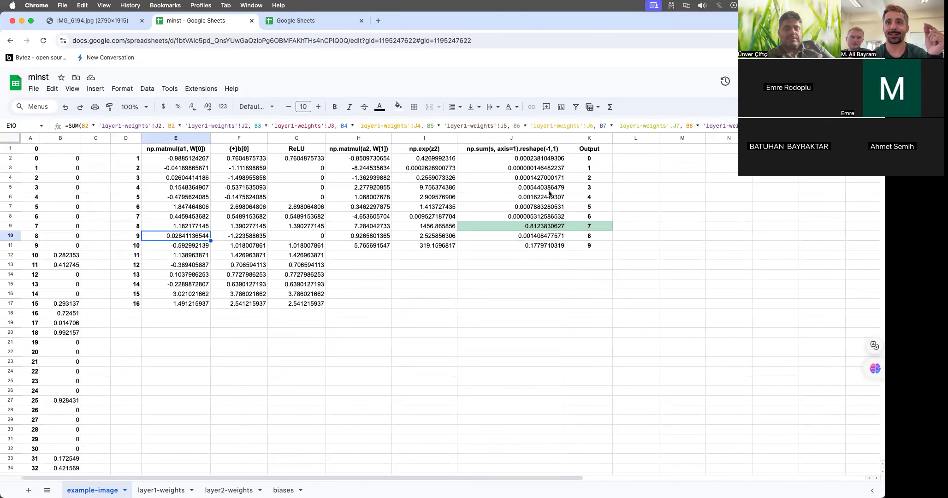
Examine the pixel input column and the output cells for digits 6 and 7 on the example-image sheet
click(589, 218)
scroll(62, 293, down, 15)
scroll(61, 292, up, 15)
scroll(59, 324, down, 3)
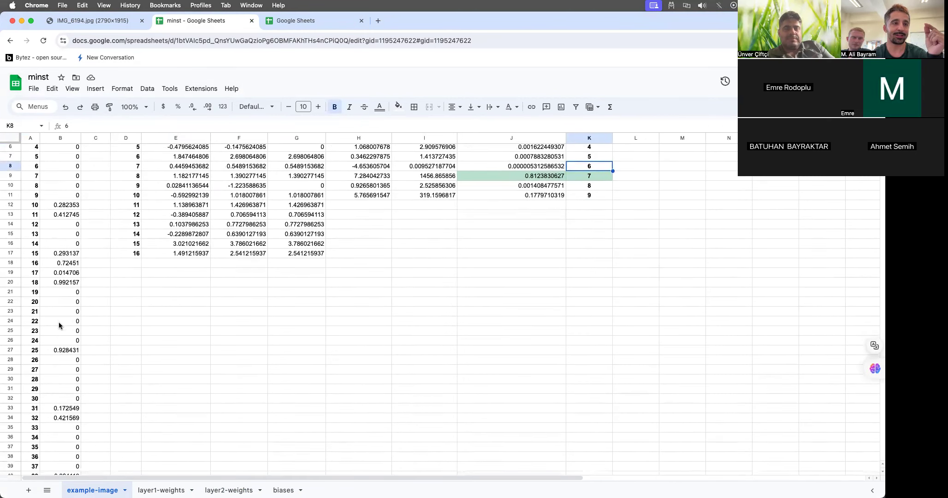
scroll(59, 322, up, 3)
click(592, 229)
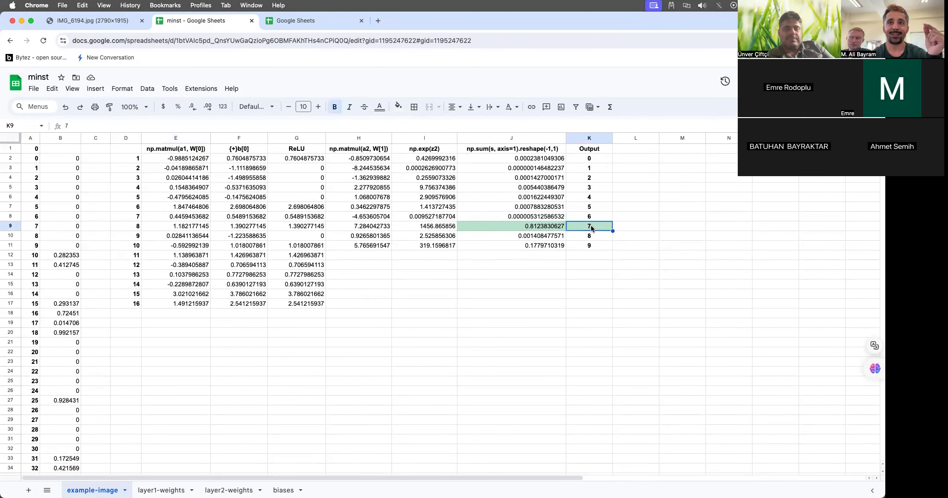
Switch the Sheets home page to the default account and open the backpropagation_bias and backpropagation spreadsheets, showing backpropagation_bias
click(304, 21)
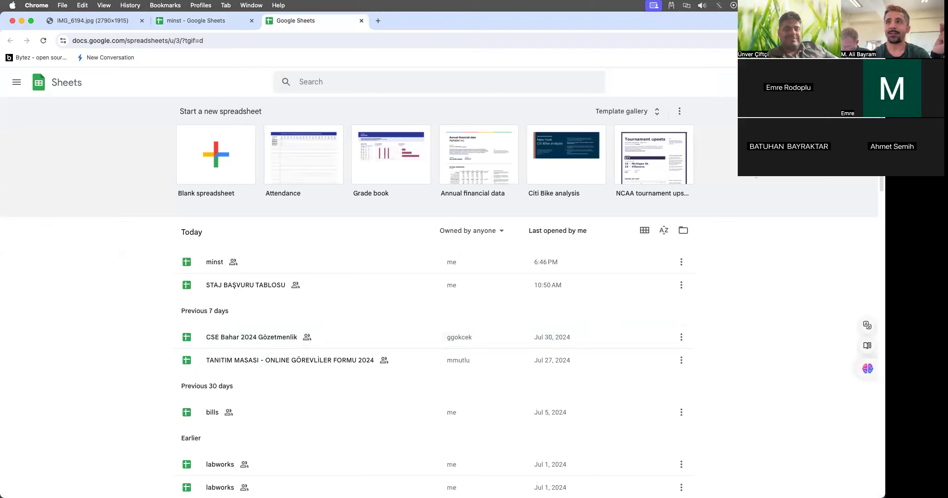
click(863, 82)
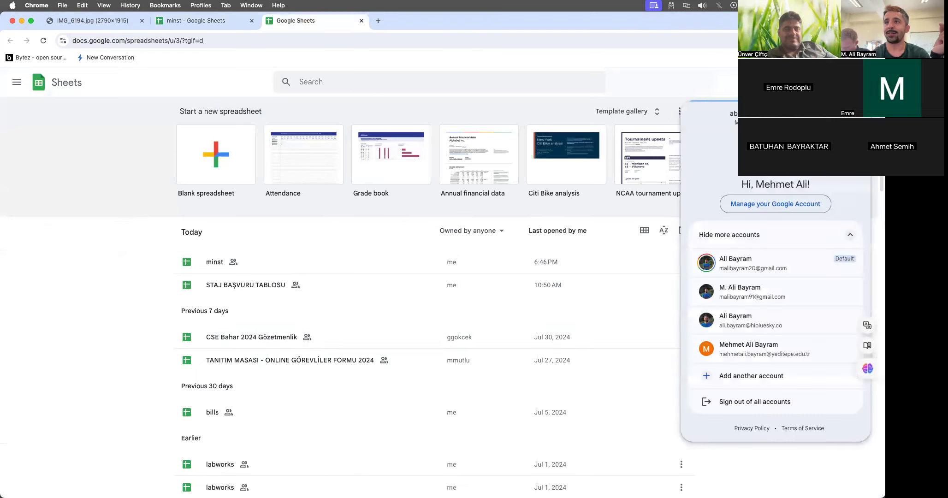
click(779, 258)
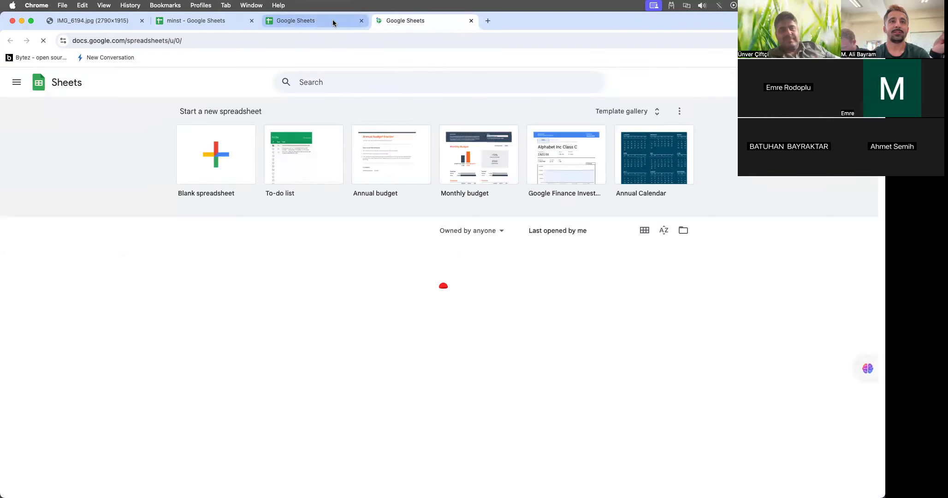
scroll(258, 345, down, 2)
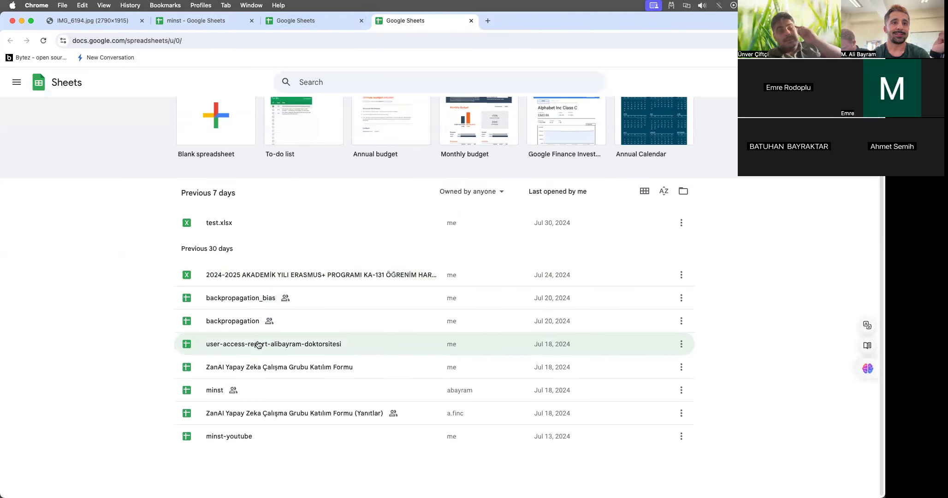
super+click(241, 300)
super+click(242, 323)
click(500, 26)
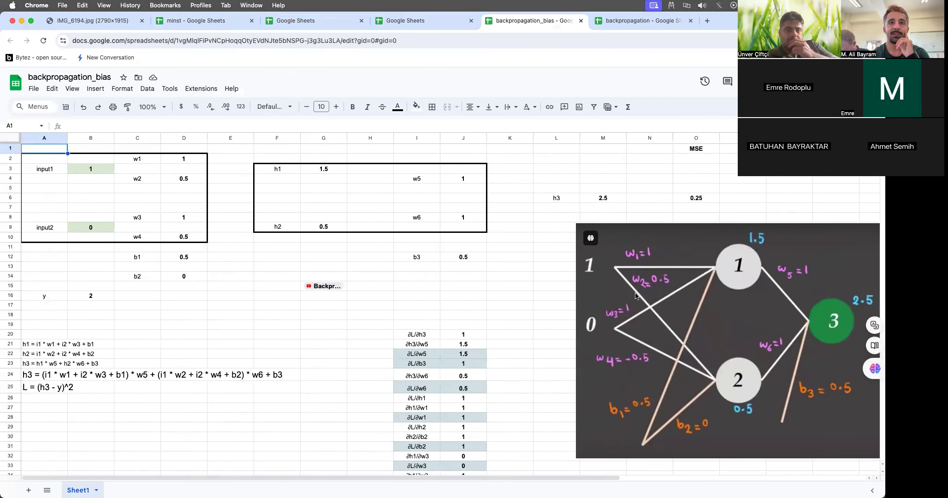
Inspect the expanded h3 formula in A24 and the linked YouTube reference in G15 of backpropagation_bias
click(107, 377)
key(Left)
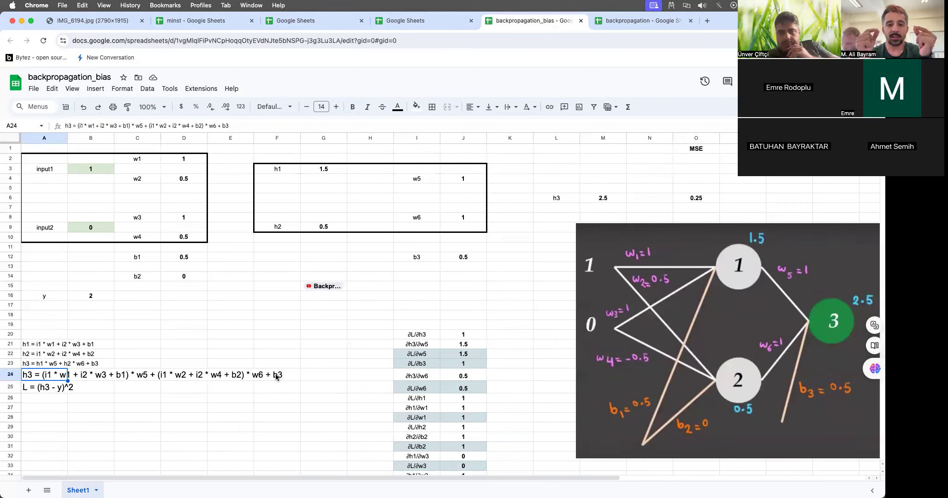
click(323, 286)
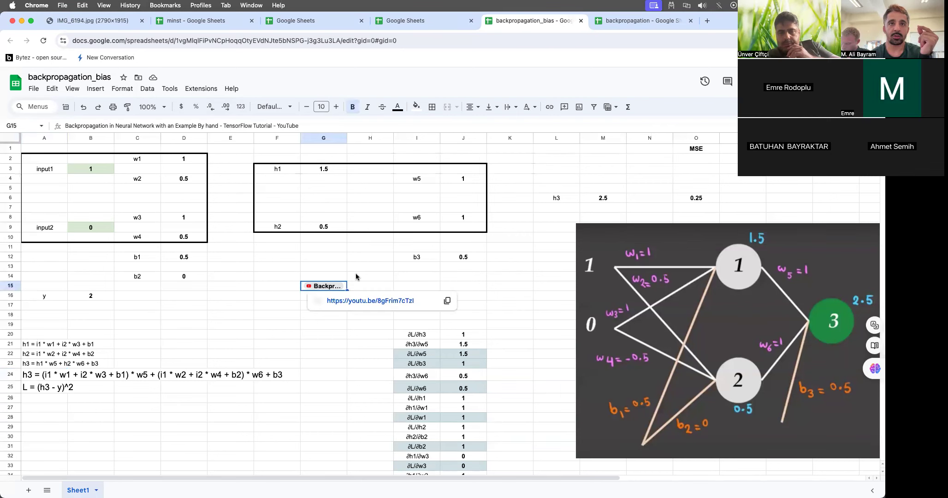
Inspect the ∂C/∂w4 gradient formula in cell F19 of the backpropagation spreadsheet
click(602, 22)
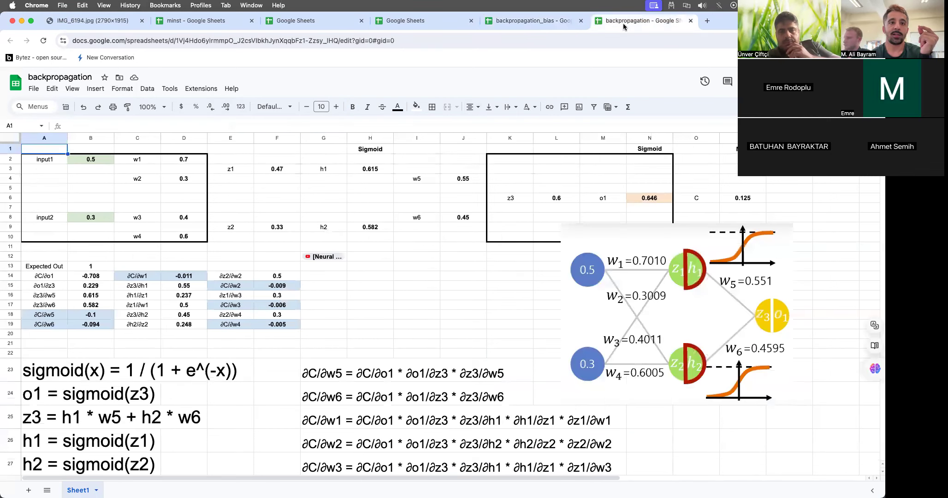
scroll(166, 396, down, 1)
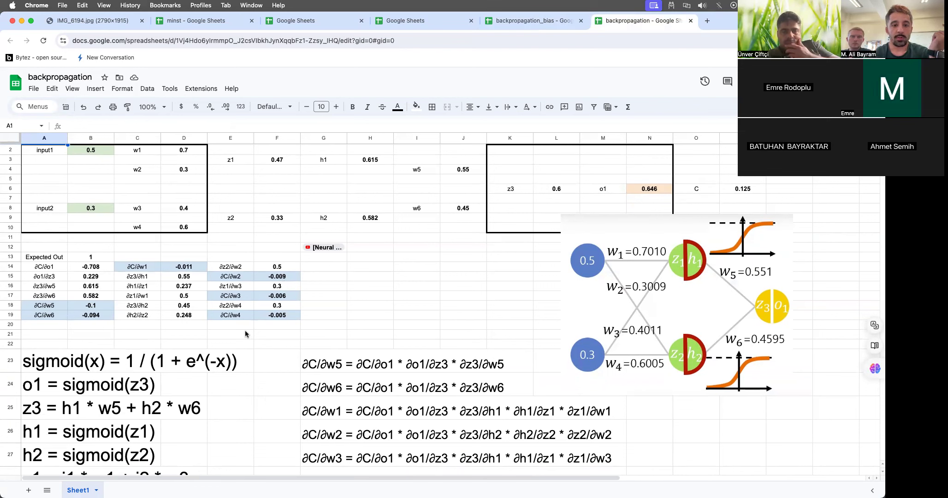
click(264, 315)
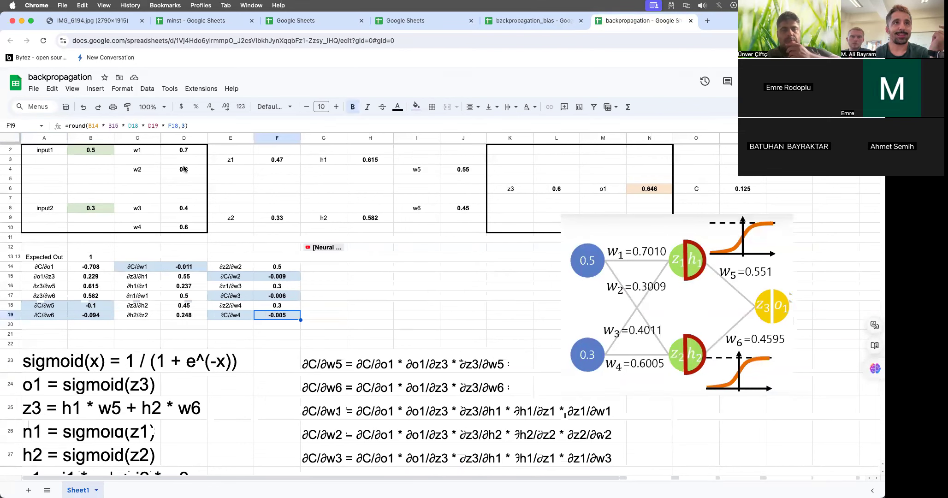
click(127, 125)
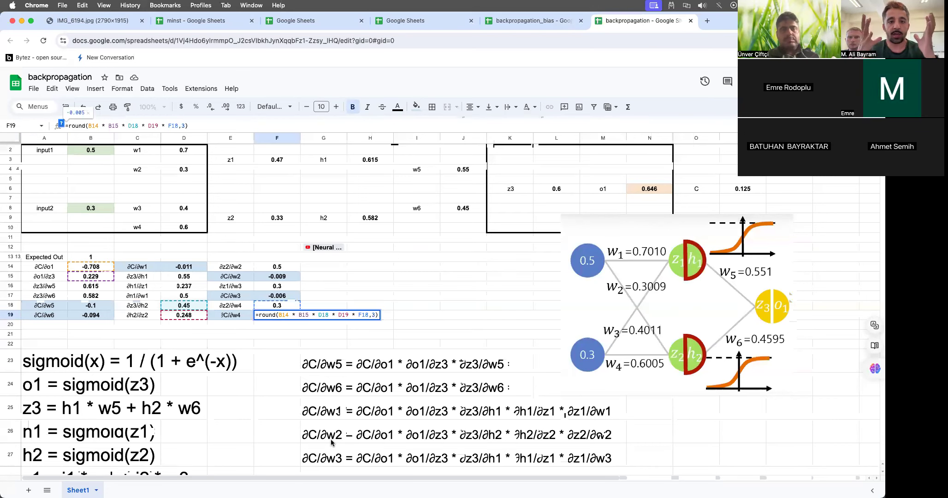
Return to the minst spreadsheet and compare the weight matrices on the layer1-weights and layer2-weights sheets
click(295, 21)
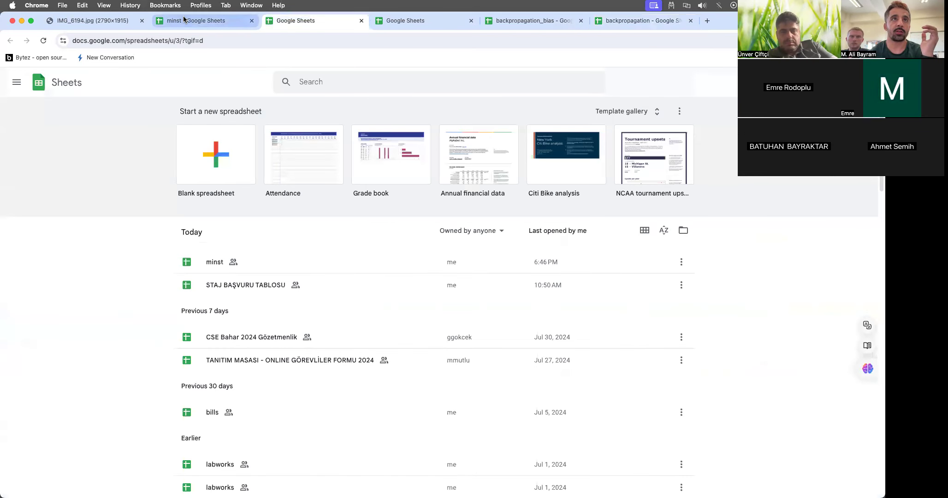
click(193, 21)
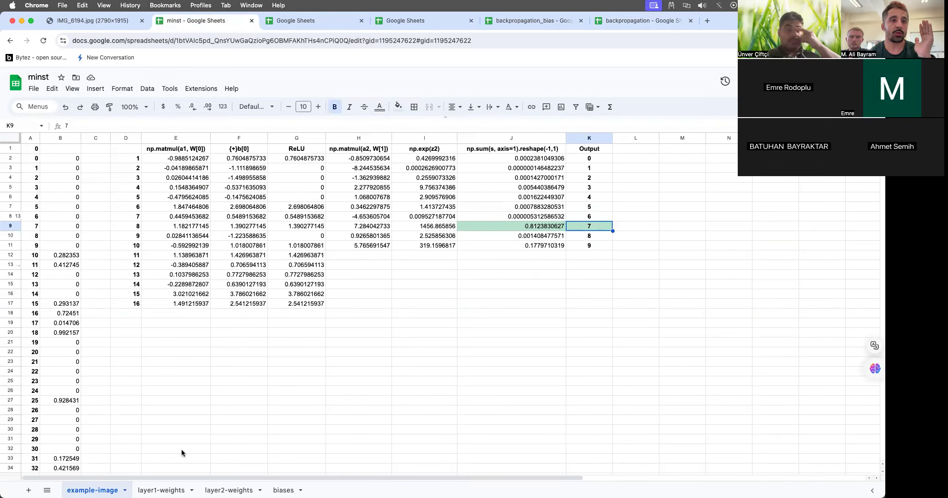
click(161, 489)
click(228, 490)
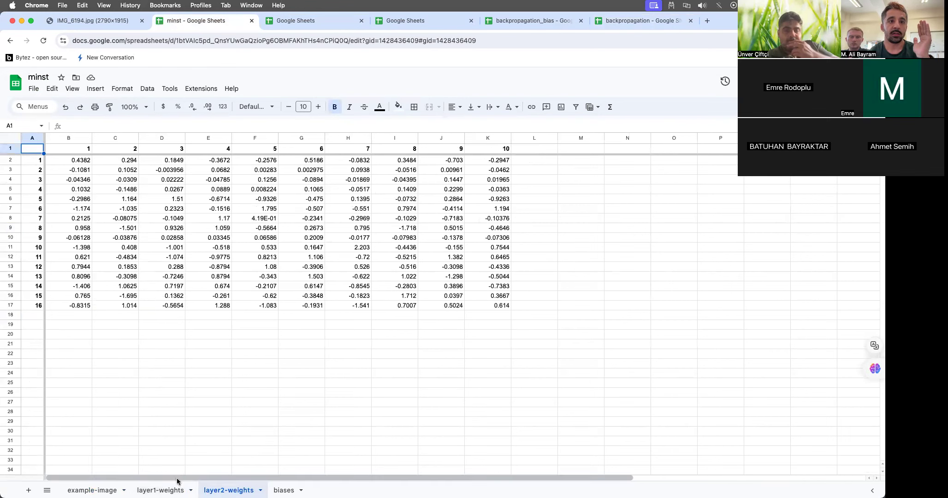
click(161, 490)
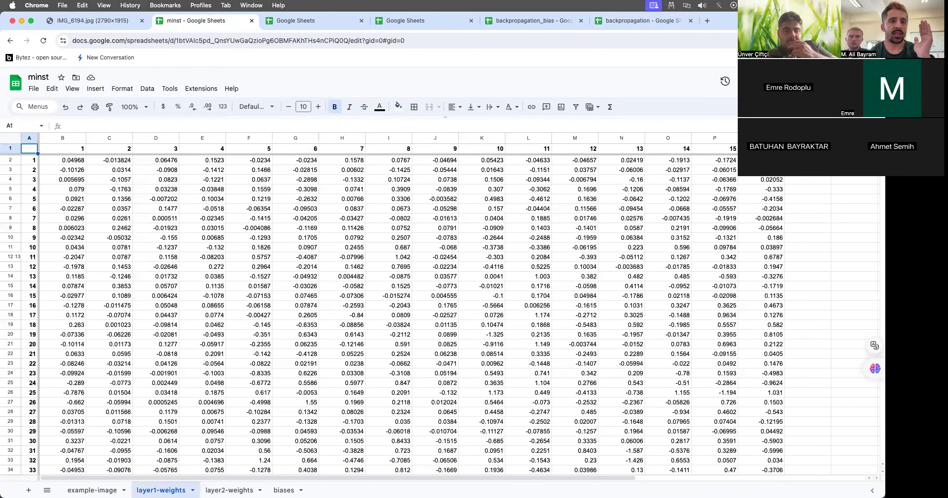
click(229, 490)
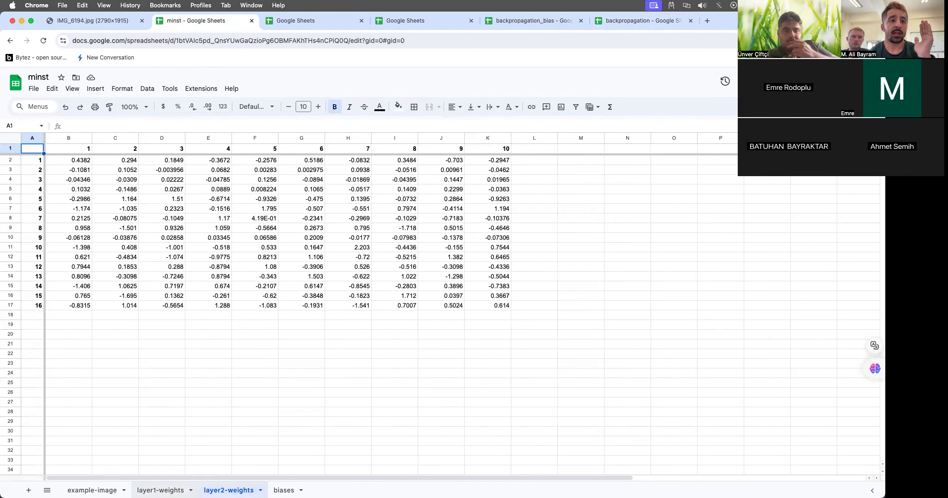
click(161, 489)
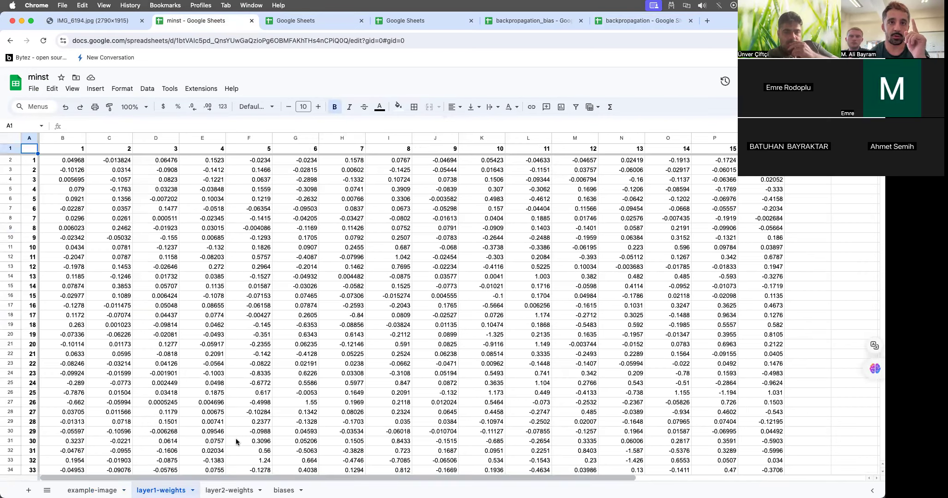
scroll(320, 237, down, 1)
scroll(320, 237, down, 5)
scroll(320, 237, up, 5)
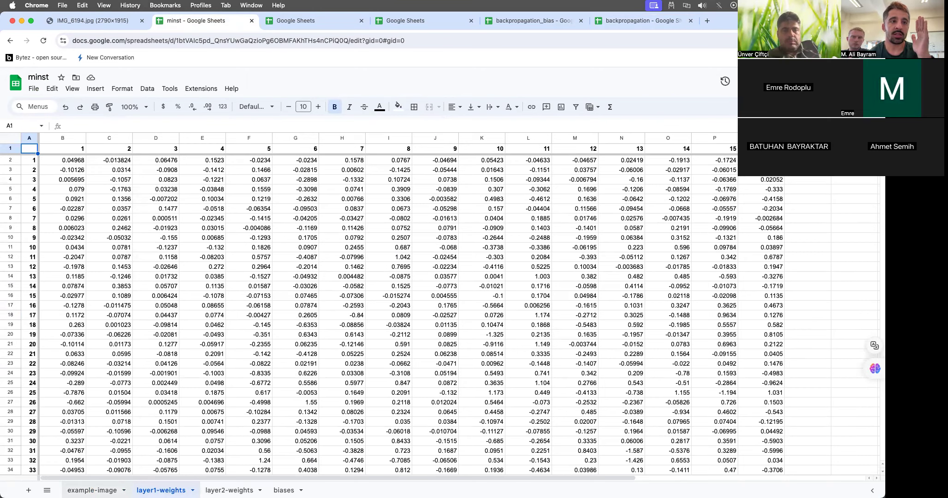
Look through the example-image input column down to its last pixel value in cell B50
click(92, 490)
scroll(117, 404, down, 10)
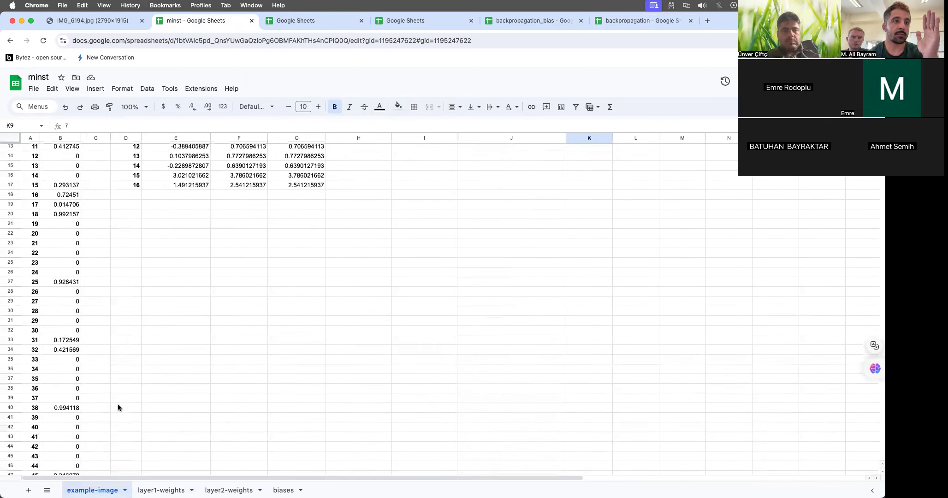
click(51, 420)
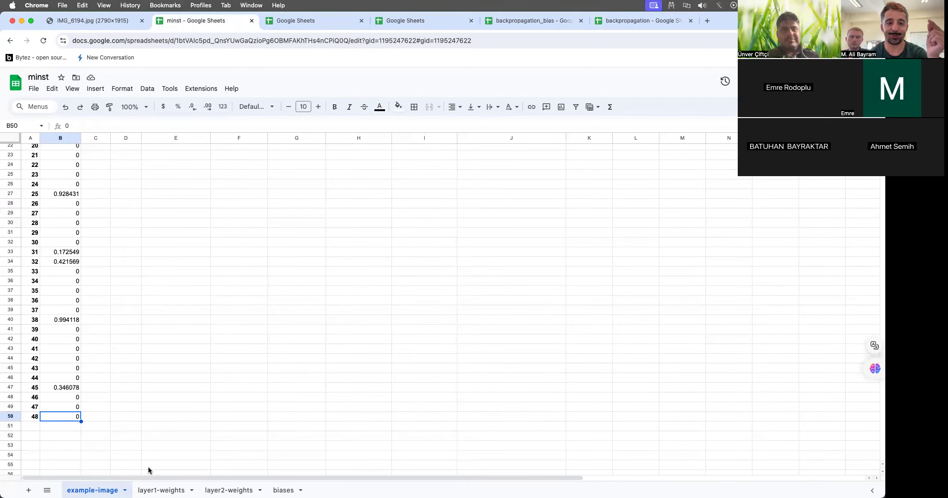
scroll(160, 456, up, 10)
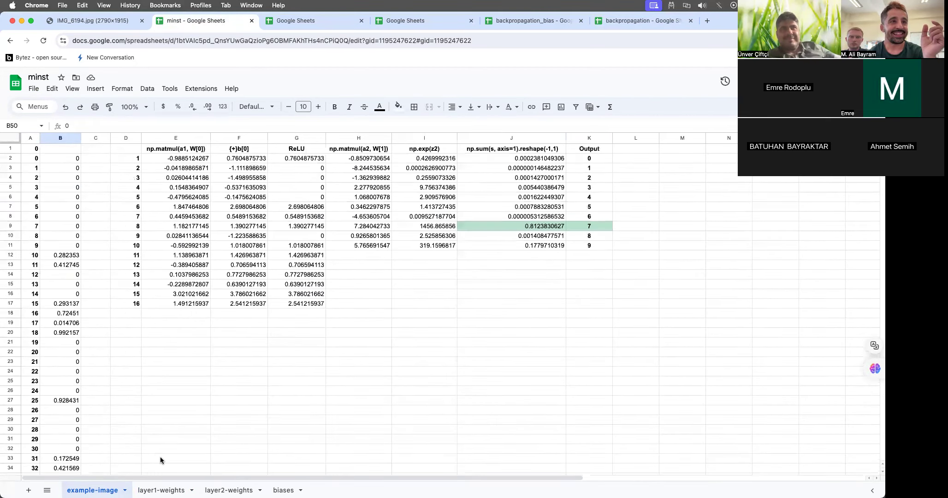
scroll(238, 371, down, 1)
scroll(239, 372, up, 1)
Review the layer1-weights, layer2-weights and biases sheets of the minst spreadsheet
click(159, 481)
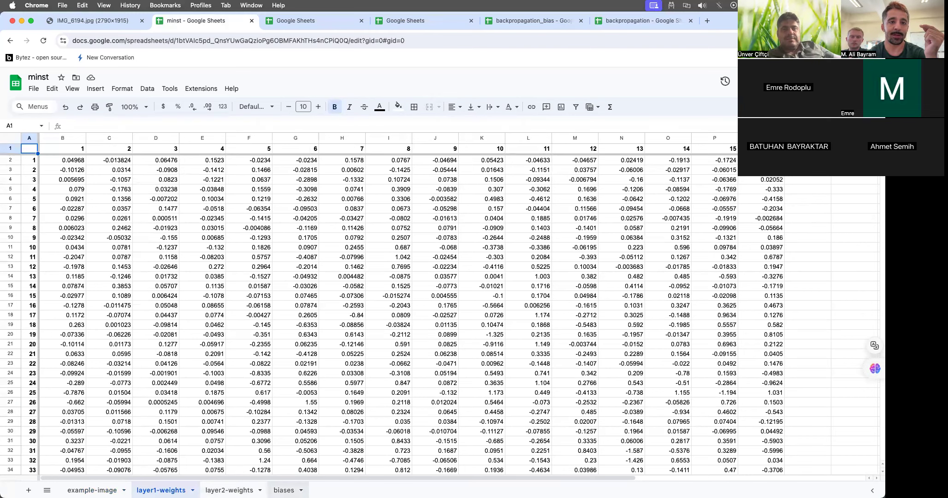
click(229, 490)
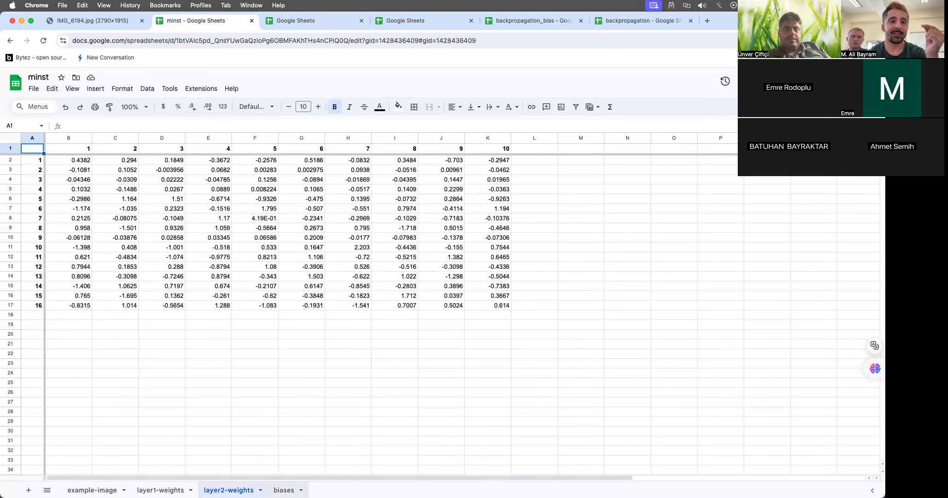
click(284, 490)
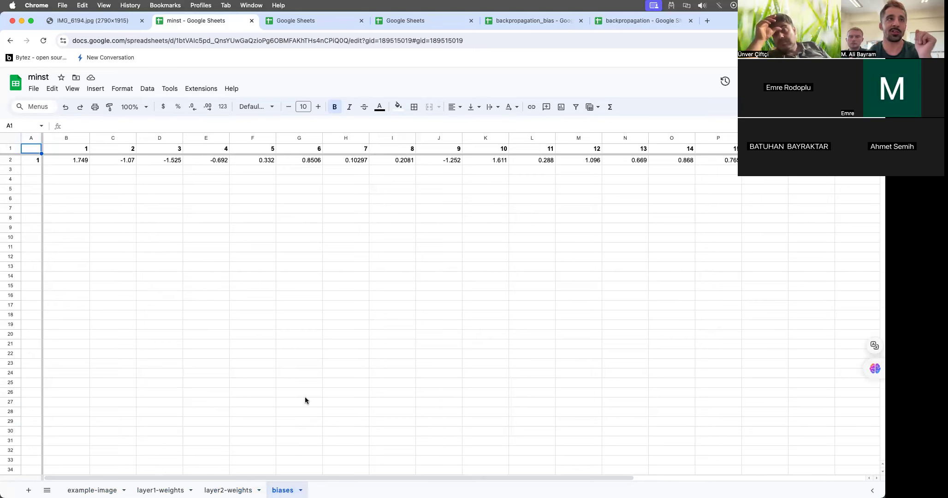
click(228, 490)
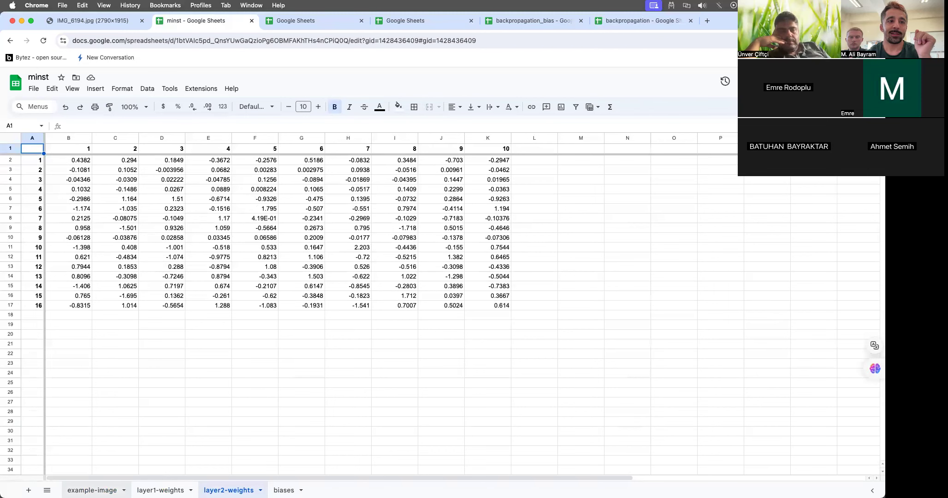
Inspect the bias-addition formulas in F7 and F13 on the example-image sheet
click(92, 490)
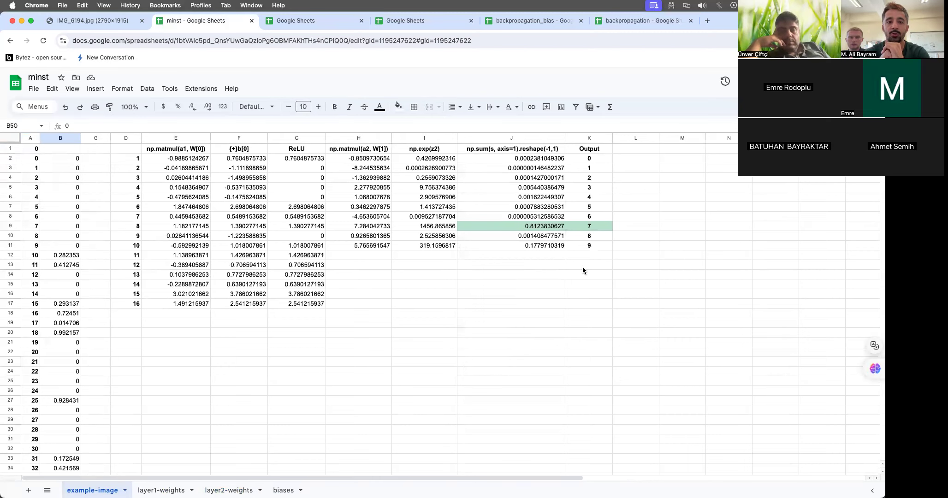
click(213, 209)
key(Return)
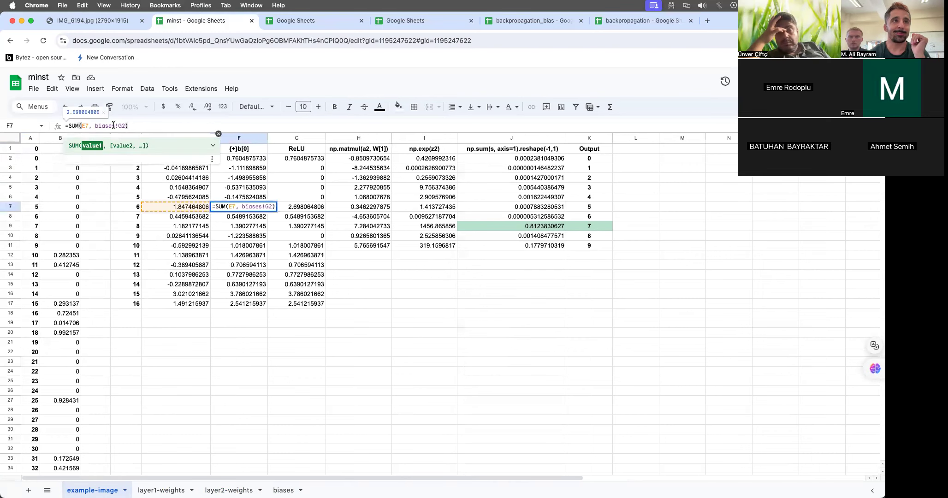
click(308, 209)
click(221, 239)
click(255, 267)
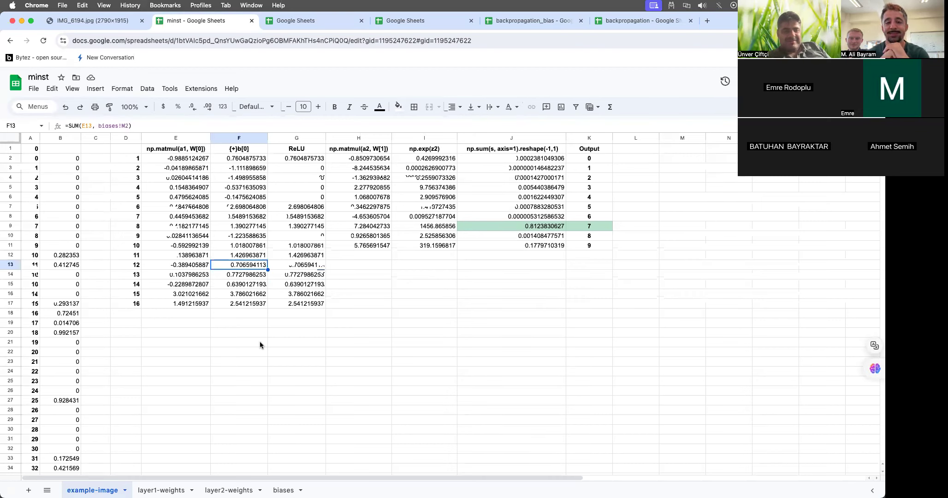
Check the handwritten notes image in Chrome and examine the weight and bias update cells of yapay_zeka_102.ipynb in VS Code
click(94, 21)
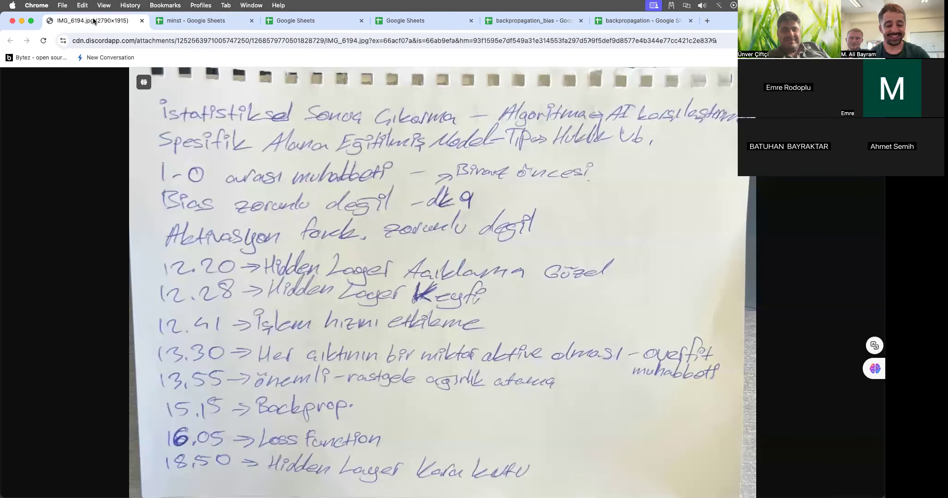
key(super+Tab)
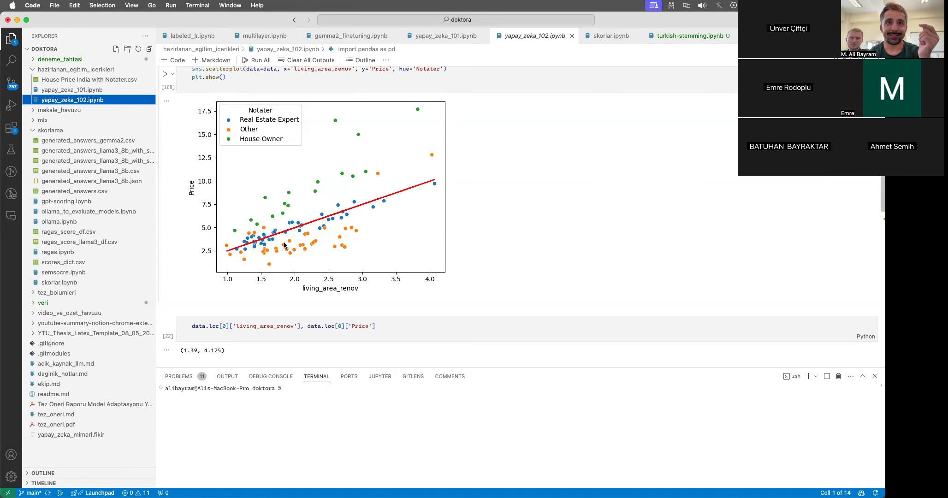
scroll(321, 290, down, 4)
scroll(321, 289, down, 12)
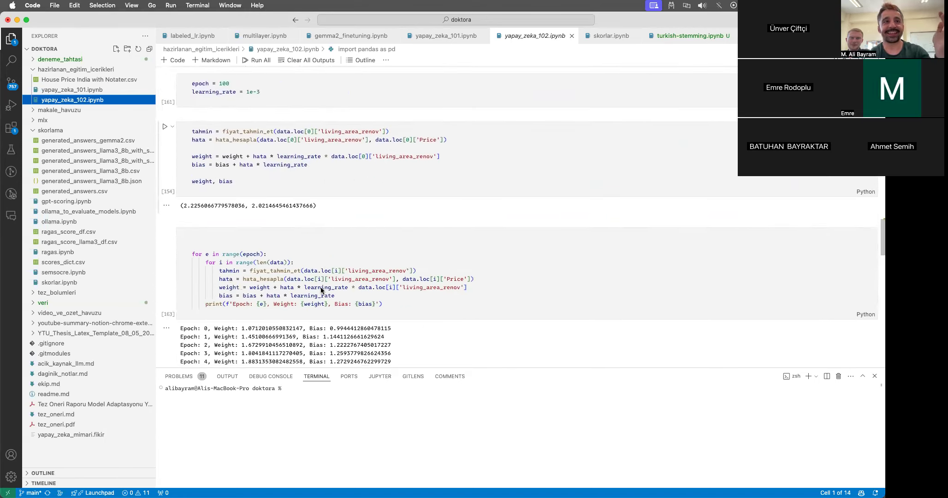
drag(184, 205, 203, 206)
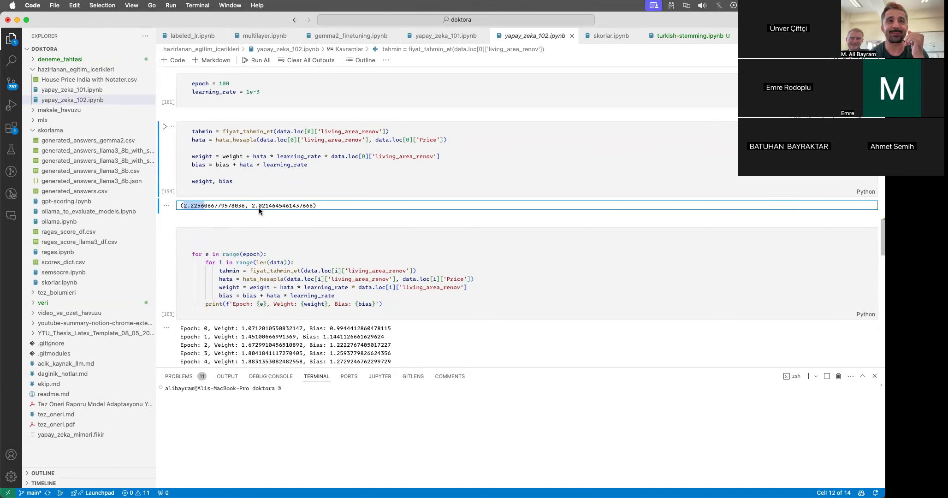
key(super+Tab)
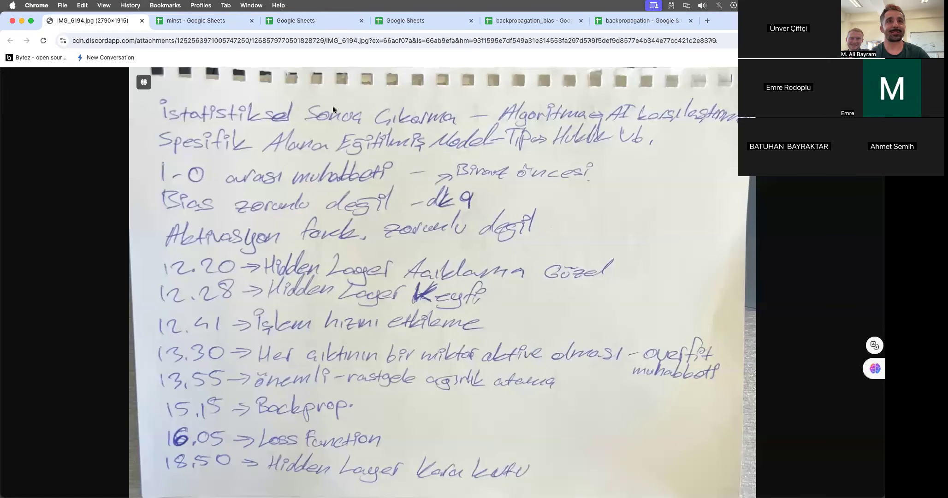
Return to the minst spreadsheet and inspect the bias-addition formula in cell F8 of the example-image sheet
click(197, 20)
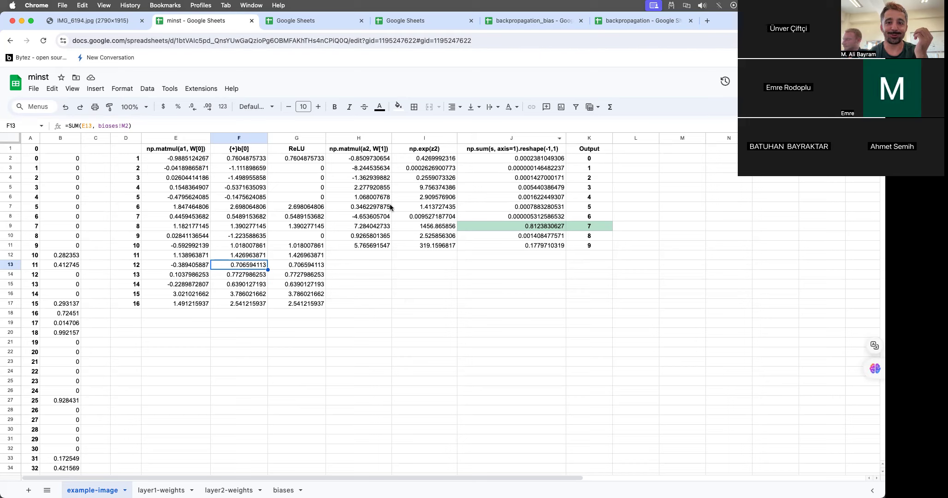
click(266, 216)
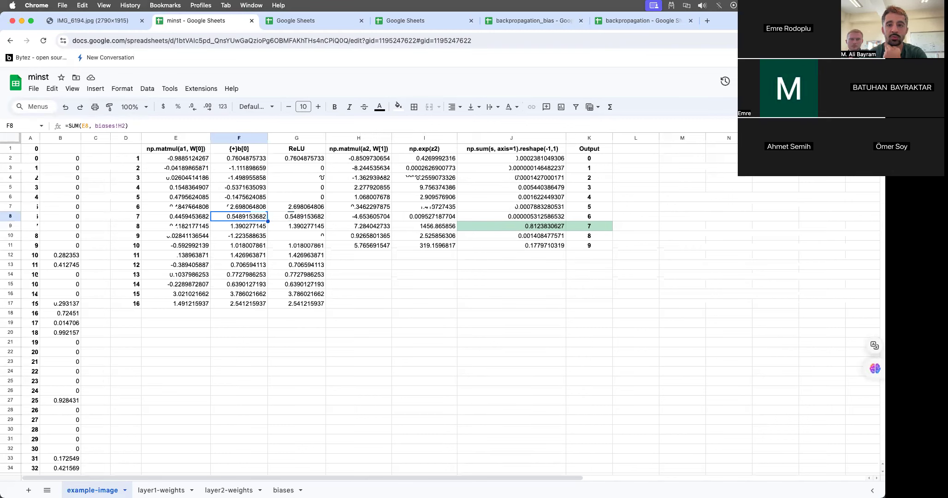
Open the presenter's own YouTube channel by its youtube.com address in a new browser tab and show its videos
click(707, 21)
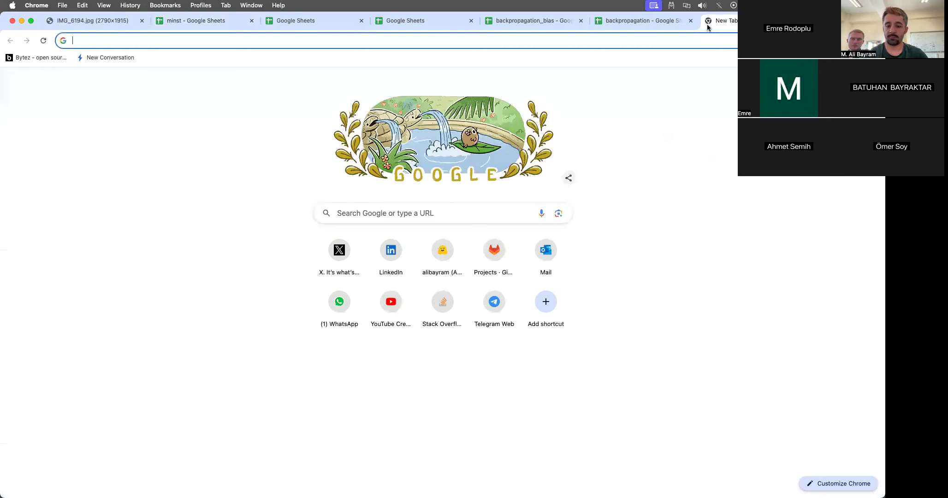
text(youtube.com/)
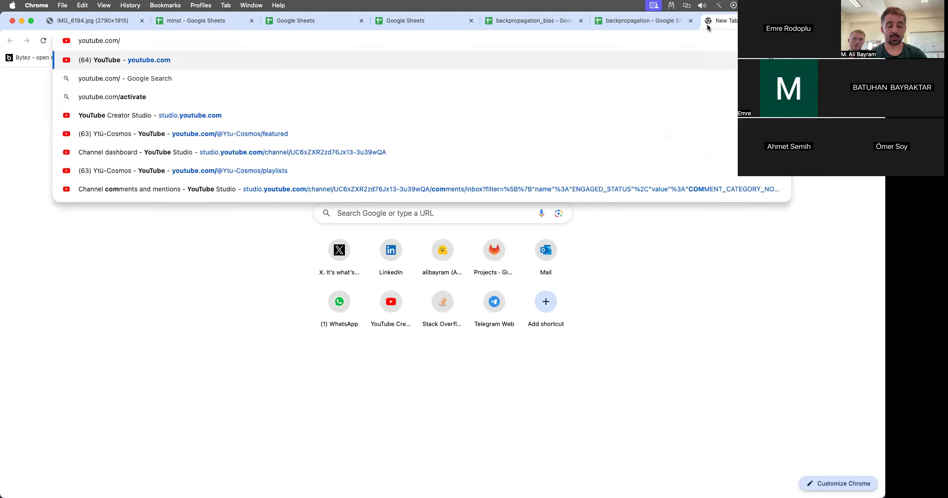
text(m)
key(BackSpace)
text(mehmet)
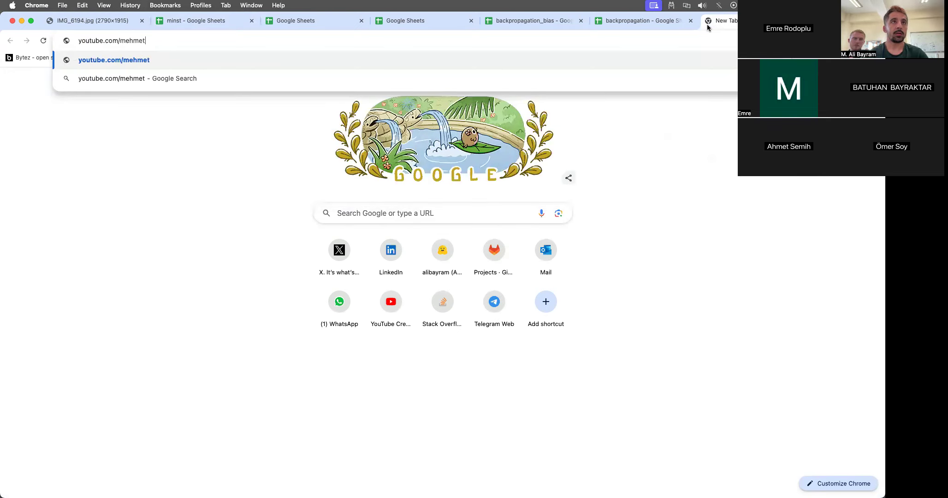
text(ali)
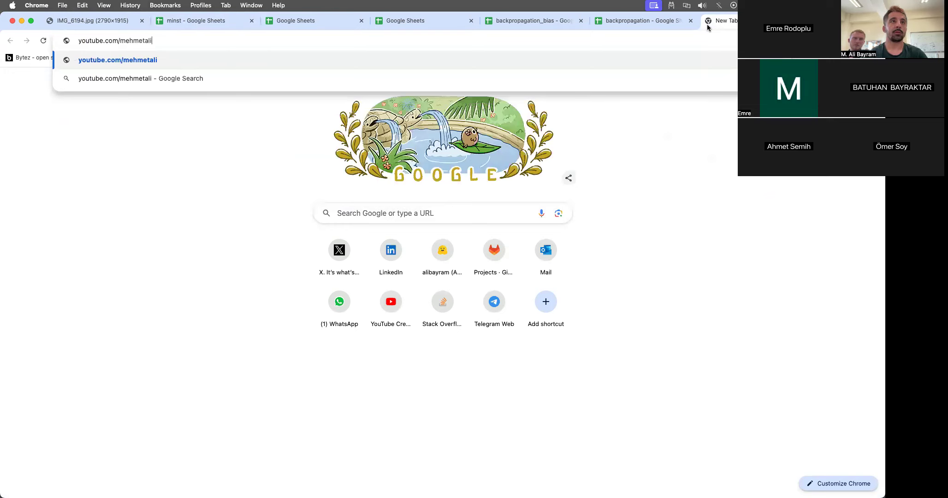
text(bayram)
key(Return)
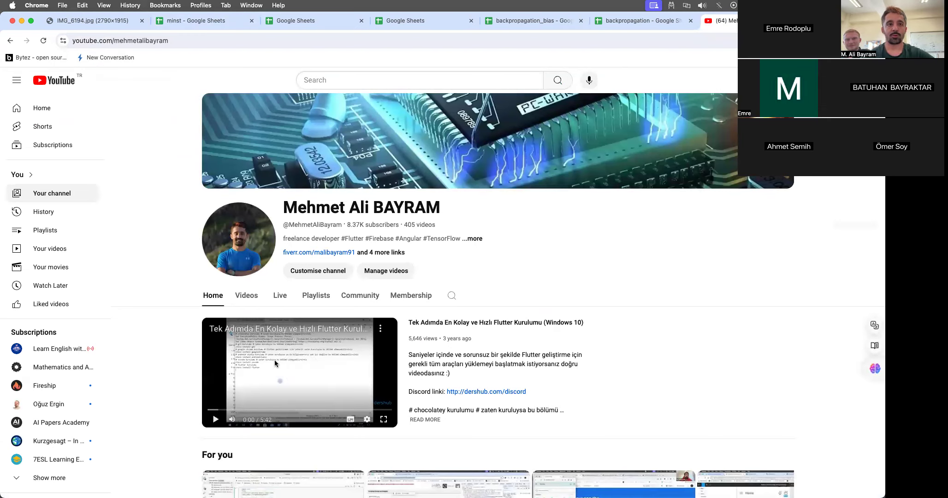
click(245, 298)
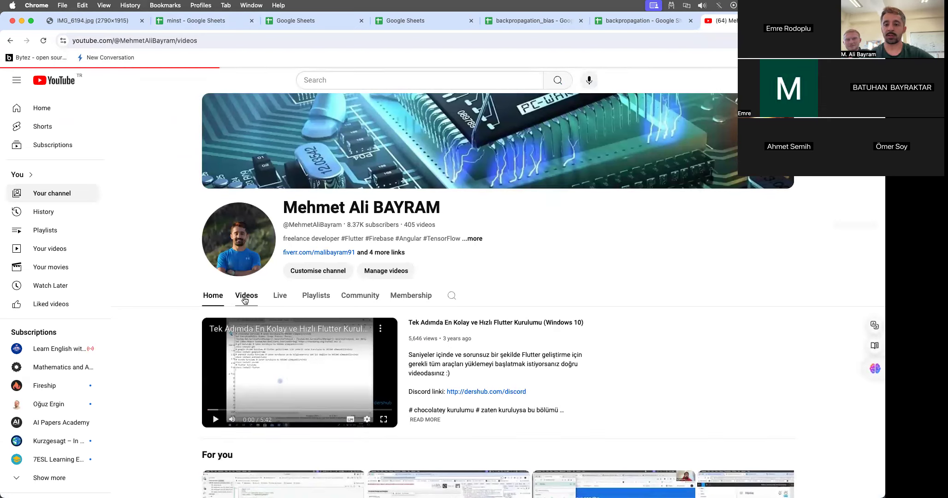